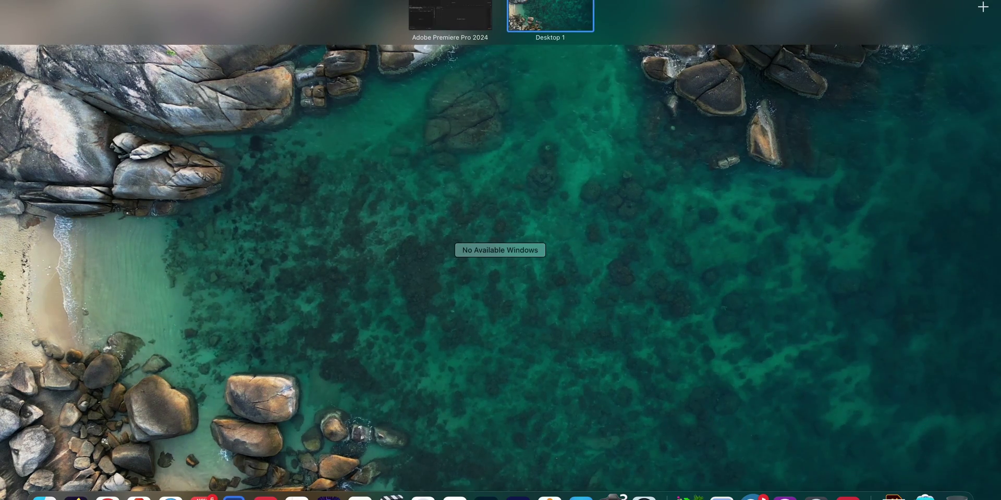
# Look over the empty Premiere Pro project, then return to Recut's empty editor space
pyautogui.click(450, 18)
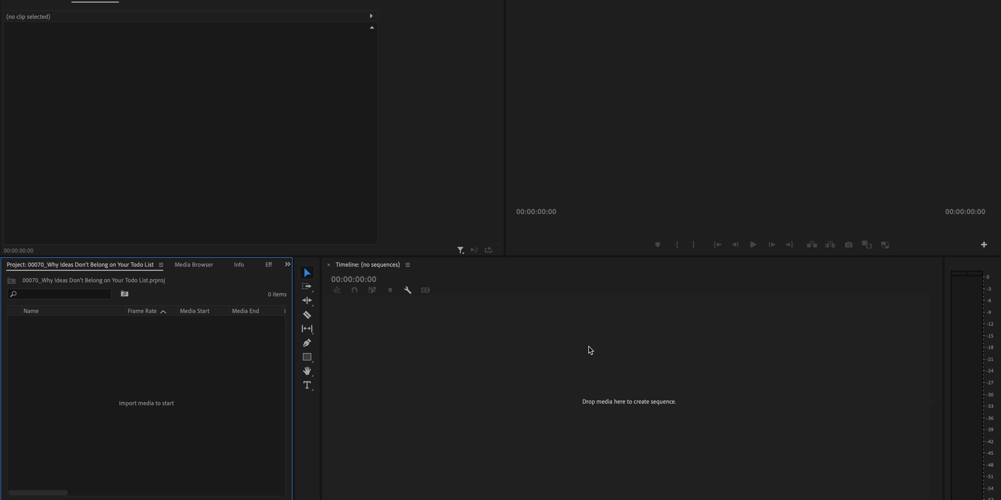
pyautogui.hotkey('ctrl', 'Up')
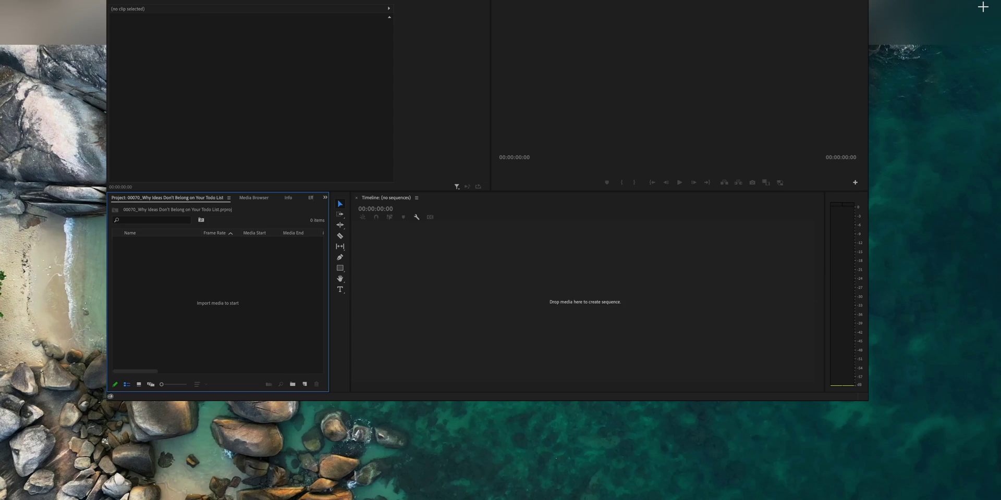
pyautogui.click(553, 181)
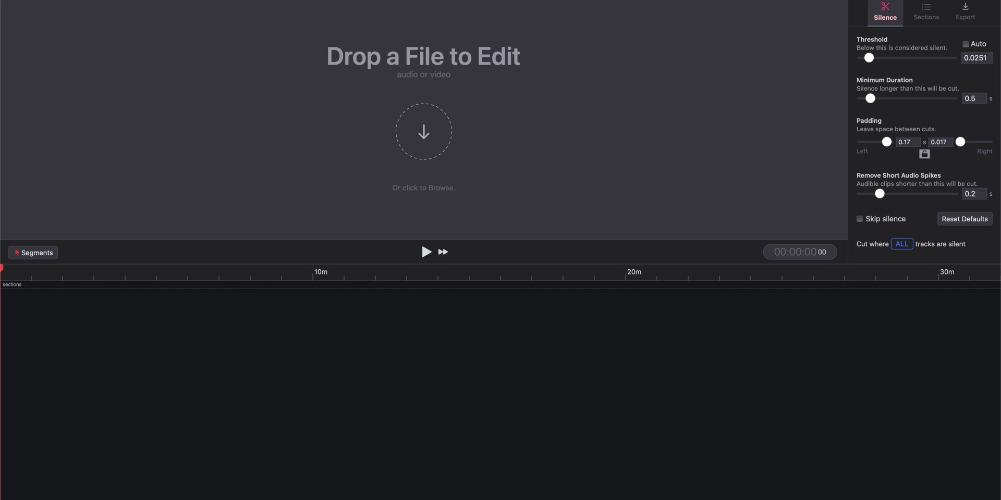
# Take Recut out of full screen and drop 4B8A6344.MP4 in, getting a 07:33 clip with silences marked
pyautogui.hotkey('ctrl', 'Left')
pyautogui.hotkey('ctrl', 'Right')
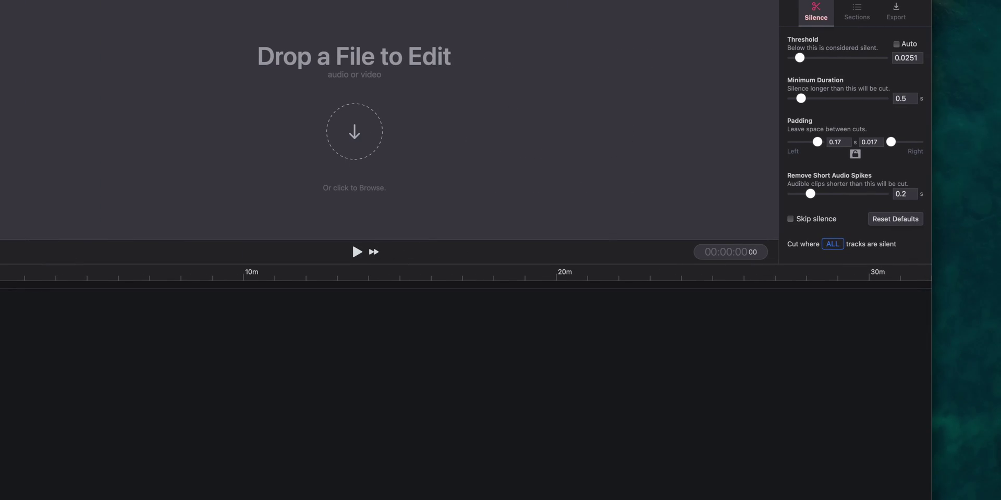
pyautogui.press('ctrl+super+f')
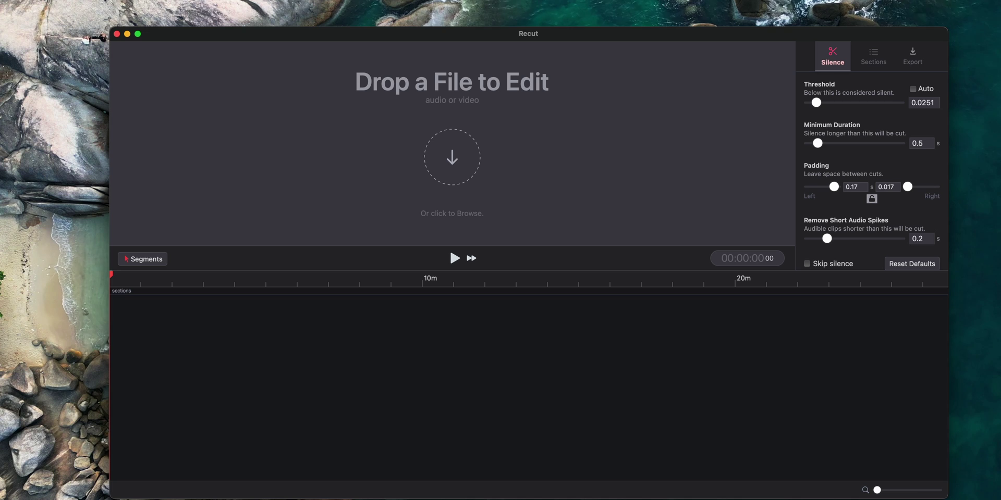
pyautogui.moveTo(156, 359); pyautogui.dragTo(378, 327)
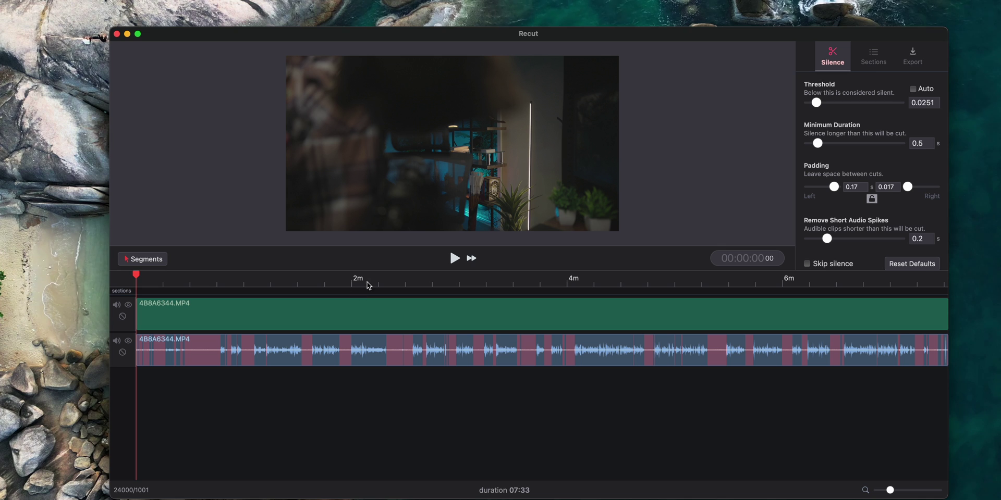
pyautogui.click(392, 283)
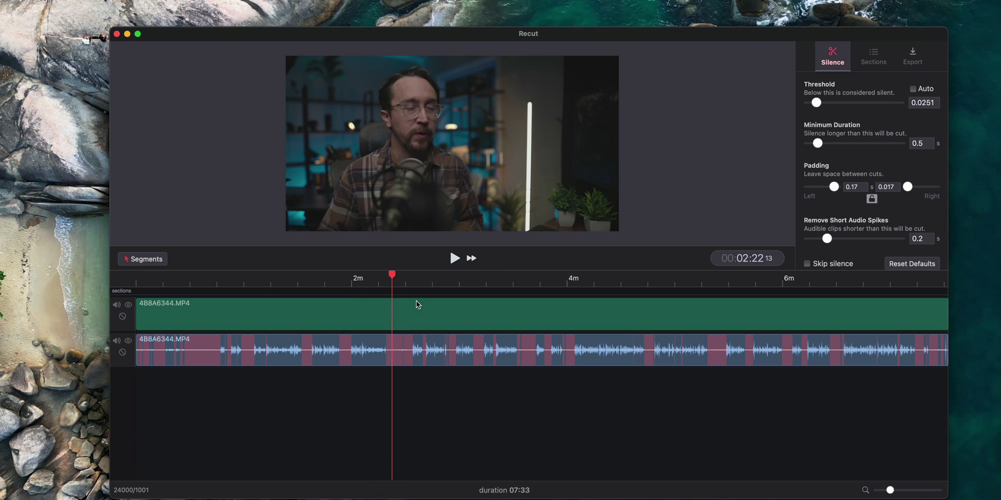
# Scrub to about 2:36 and add 231110_0036_1.wav as a third track, making the project 07:42
pyautogui.moveTo(420, 290); pyautogui.dragTo(460, 286)
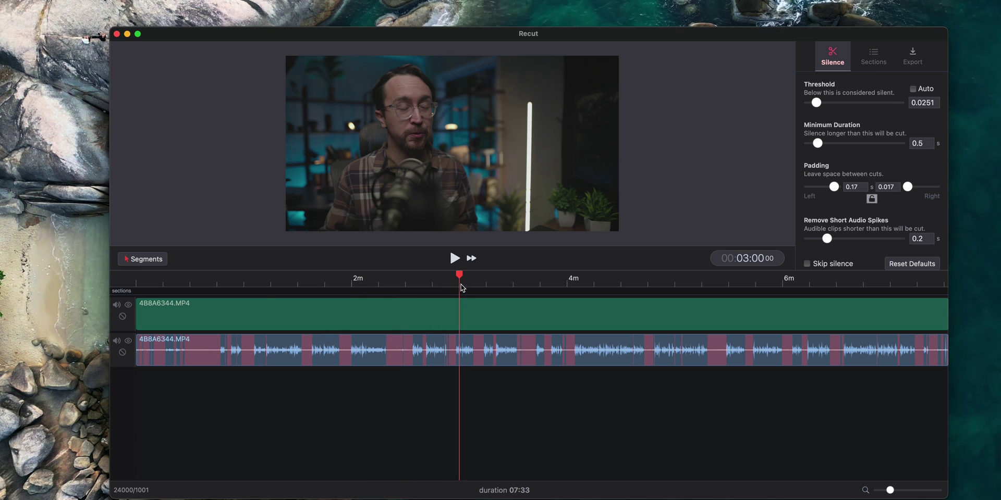
pyautogui.click(439, 286)
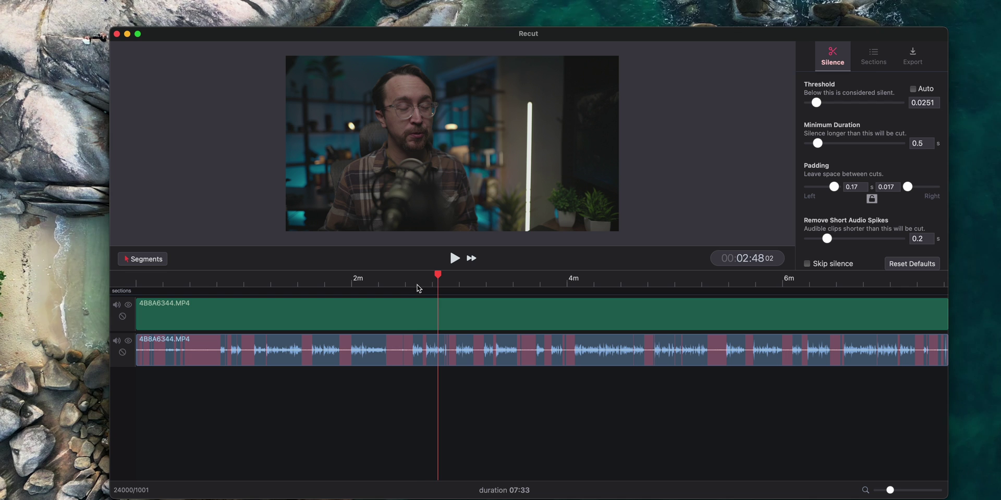
pyautogui.click(419, 289)
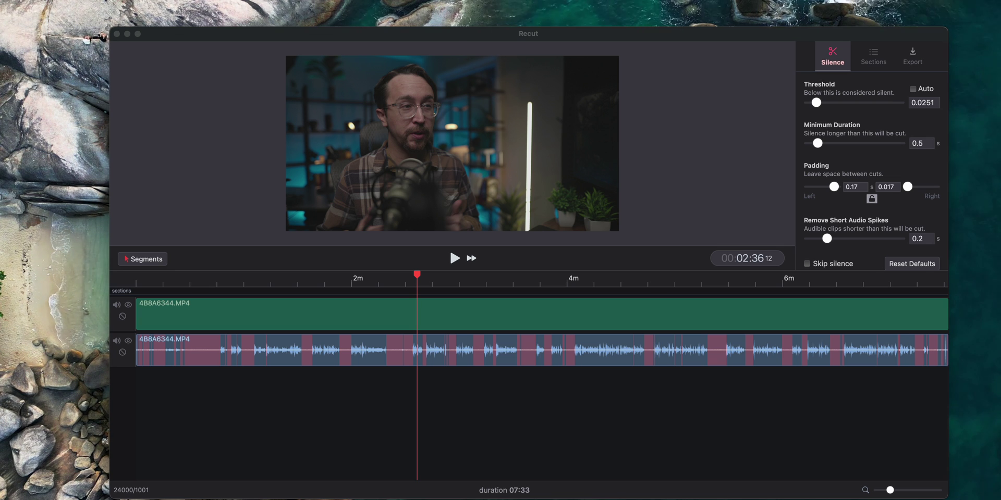
pyautogui.moveTo(1000, 443); pyautogui.dragTo(409, 420)
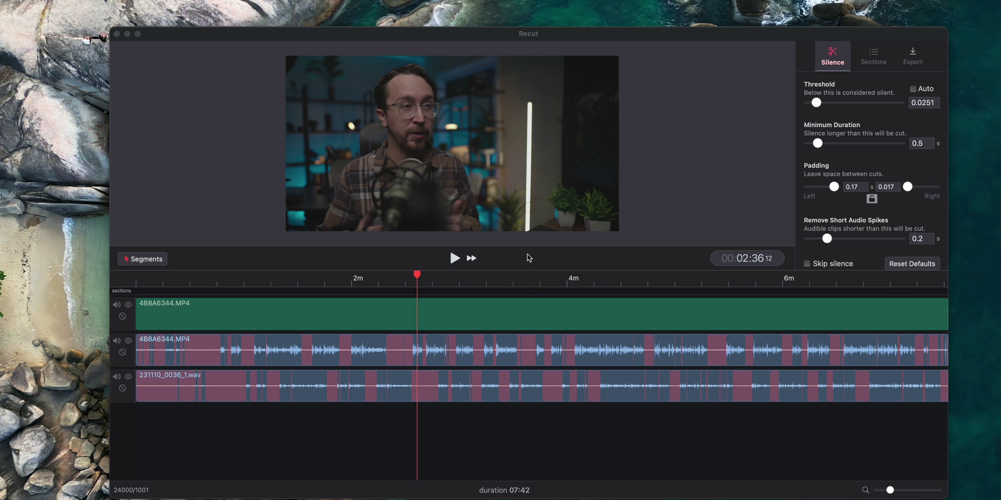
# Switch the timeline to Clips mode and shift the 4B8A6344.MP4 video and audio later
pyautogui.moveTo(498, 33); pyautogui.dragTo(467, 30)
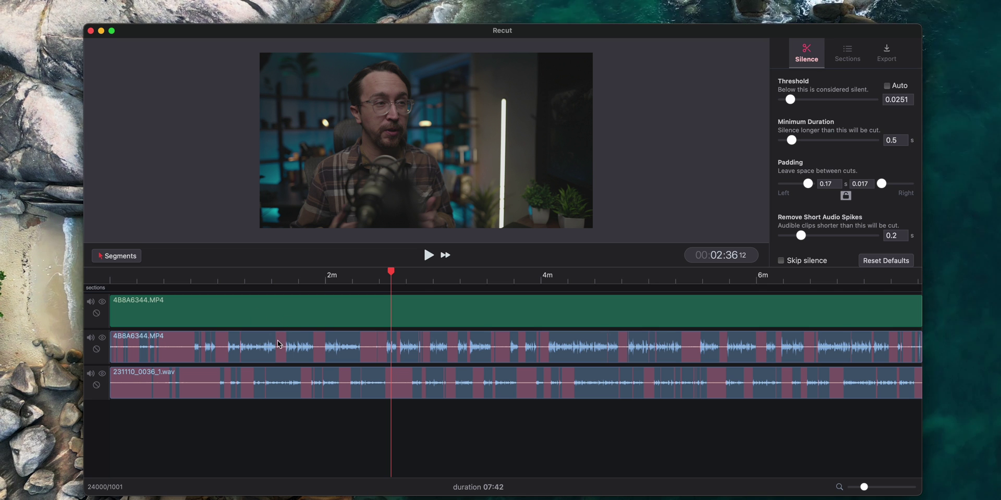
pyautogui.click(129, 260)
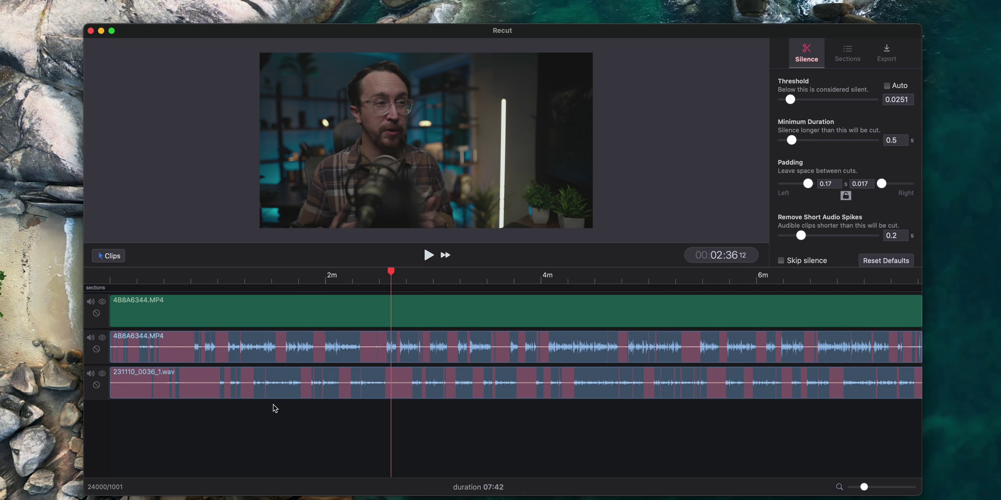
pyautogui.moveTo(226, 349); pyautogui.dragTo(253, 351)
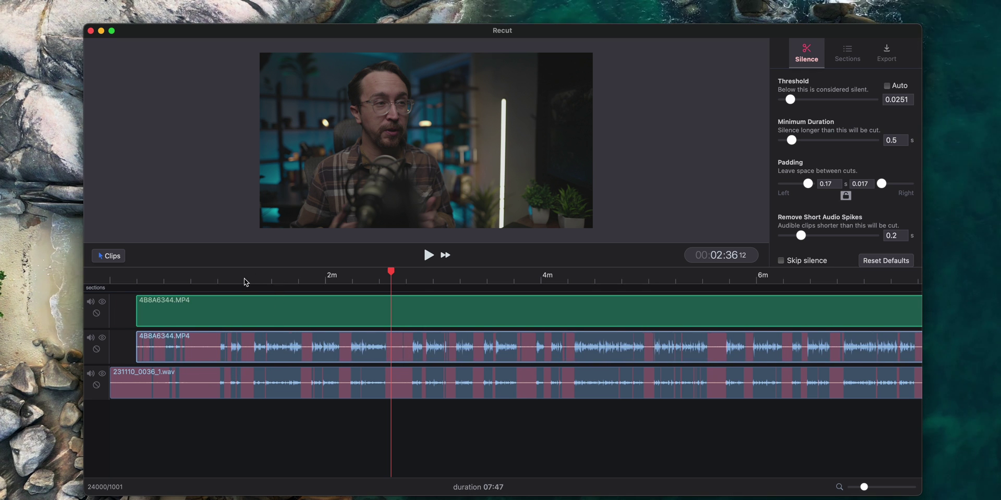
# Park the playhead at about 1:09 and zoom the timeline in around 1:10
pyautogui.click(276, 280)
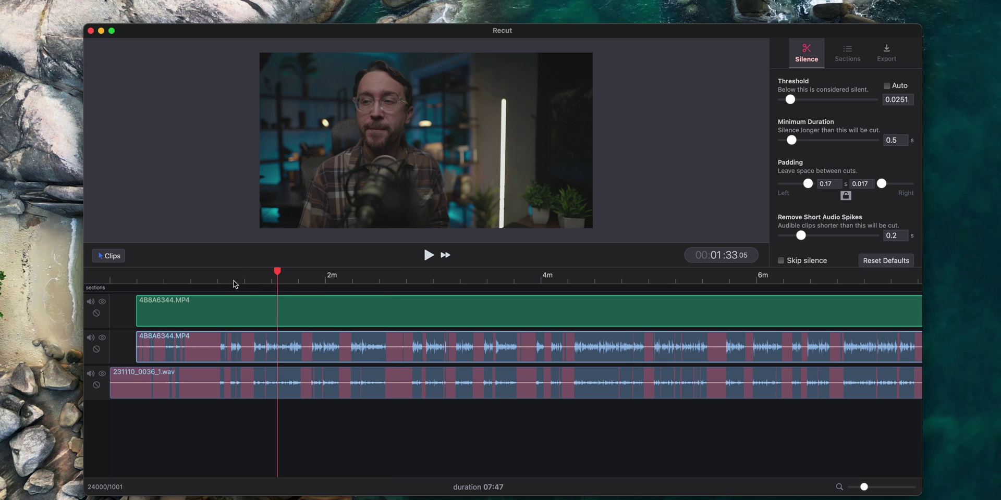
pyautogui.click(241, 280)
pyautogui.click(231, 279)
pyautogui.hotkey('shift', 'Right')
pyautogui.hotkey('shift', 'Right')
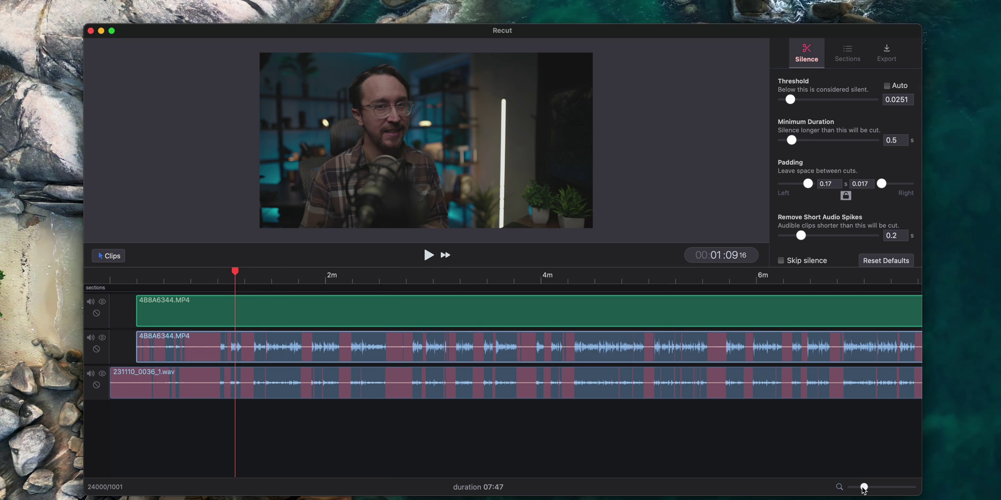
pyautogui.moveTo(863, 487); pyautogui.dragTo(913, 487)
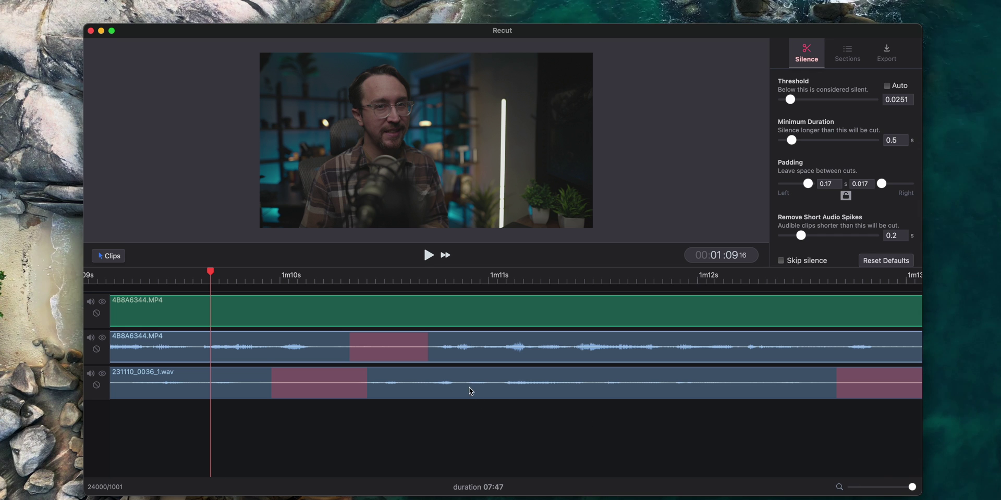
# Slide 231110_0036_1.wav back and forth until its waveform matches the camera audio near 2:20
pyautogui.moveTo(470, 391); pyautogui.dragTo(492, 388)
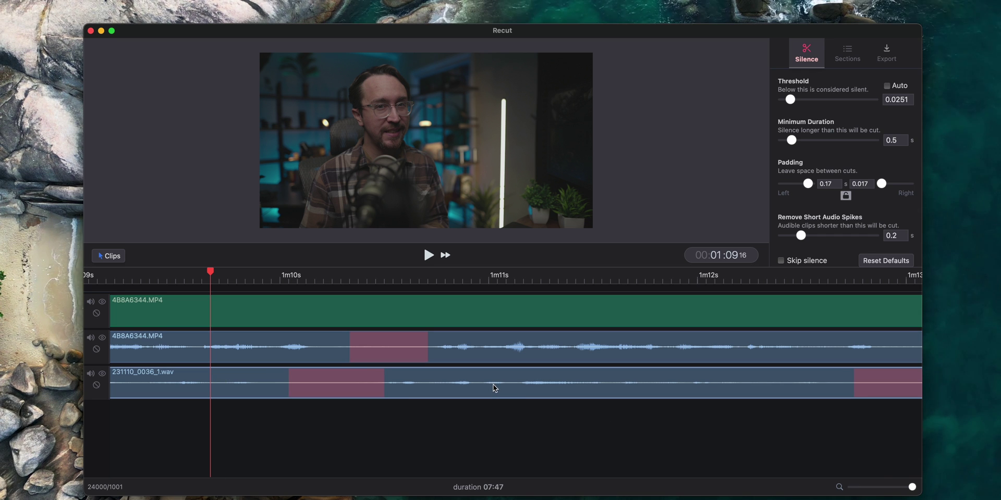
pyautogui.moveTo(879, 485); pyautogui.dragTo(933, 488)
pyautogui.click(466, 417)
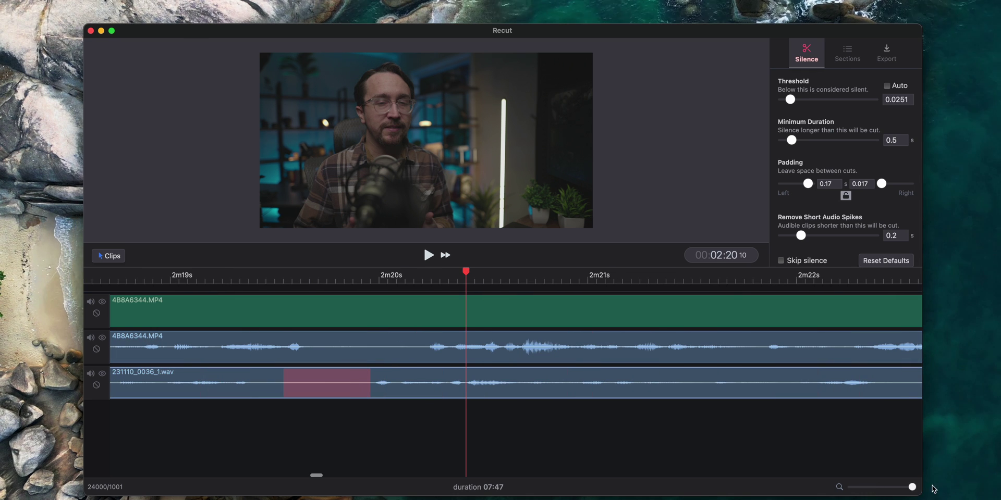
pyautogui.moveTo(525, 389); pyautogui.dragTo(570, 375)
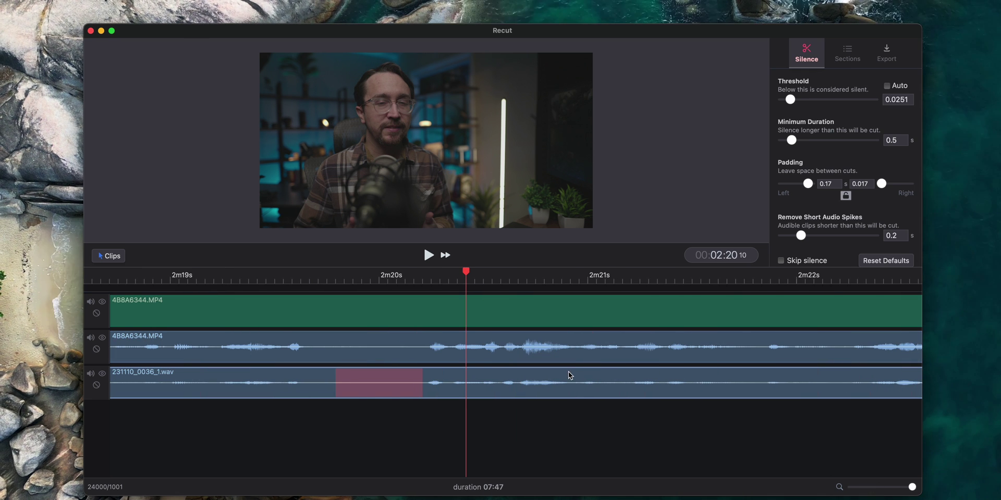
pyautogui.moveTo(456, 280); pyautogui.dragTo(449, 280)
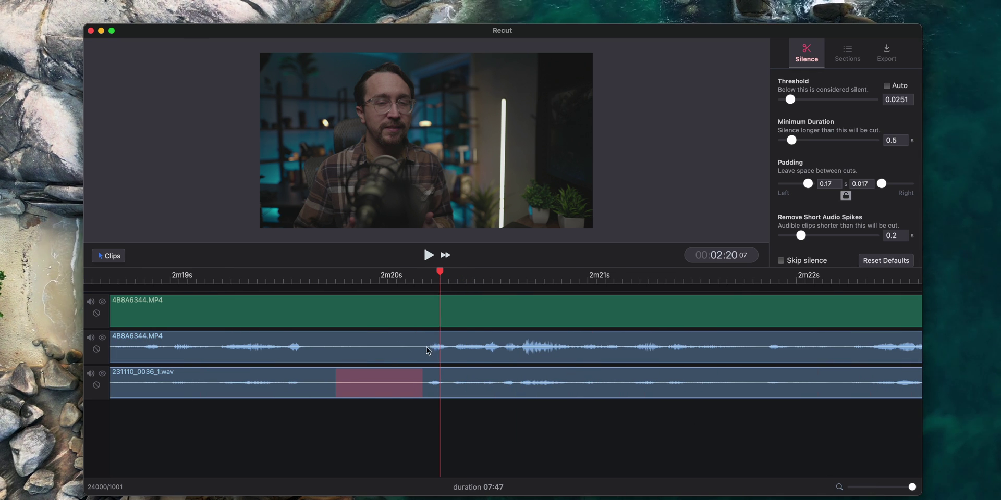
pyautogui.moveTo(448, 383); pyautogui.dragTo(452, 381)
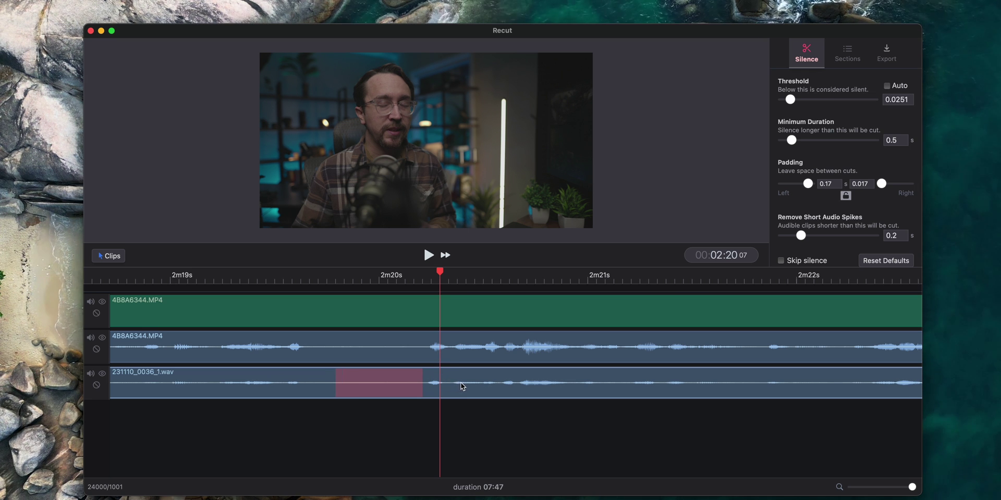
pyautogui.moveTo(456, 383); pyautogui.dragTo(465, 387)
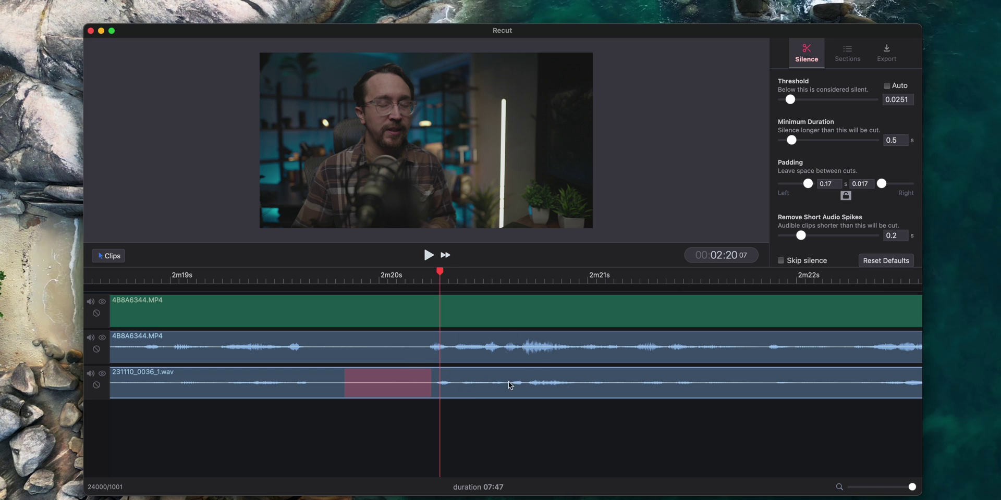
pyautogui.moveTo(537, 384); pyautogui.dragTo(529, 384)
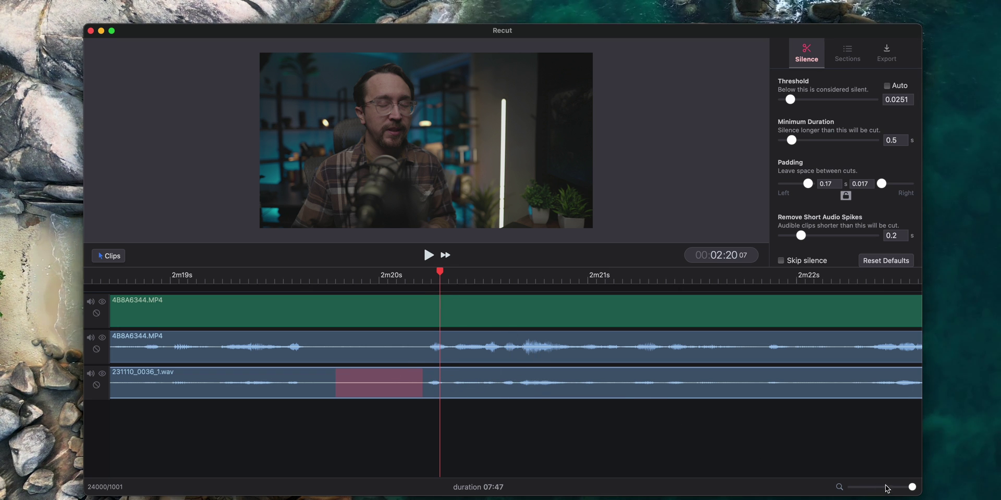
pyautogui.moveTo(911, 488); pyautogui.dragTo(861, 488)
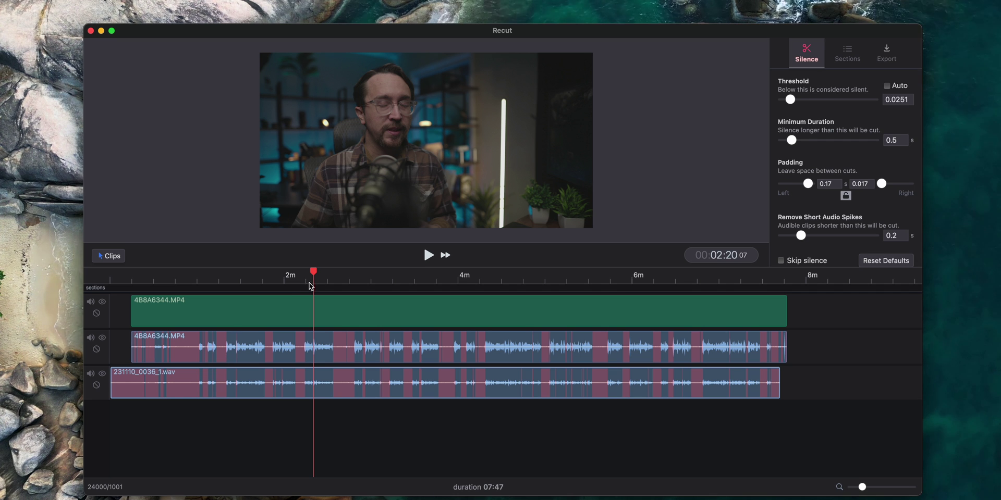
pyautogui.moveTo(312, 287); pyautogui.dragTo(452, 295)
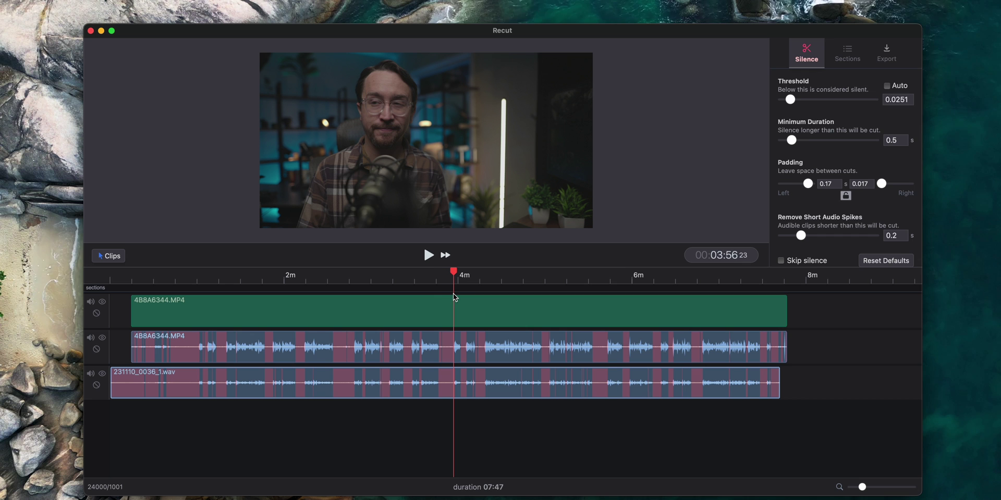
pyautogui.moveTo(453, 296); pyautogui.dragTo(175, 316)
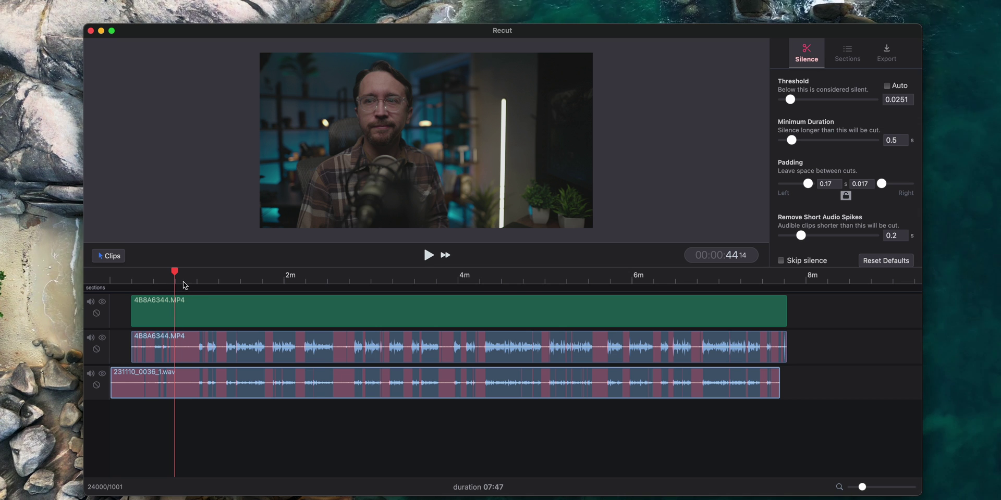
pyautogui.moveTo(183, 286); pyautogui.dragTo(207, 284)
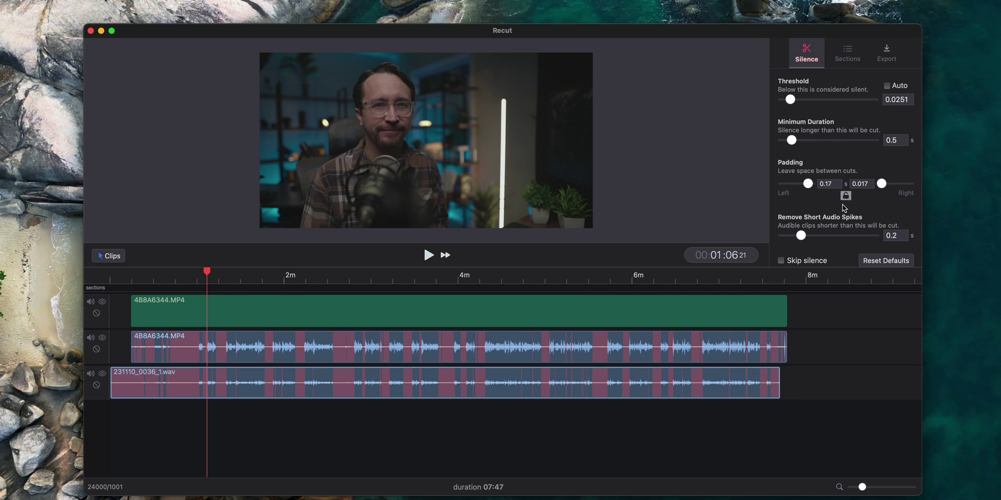
pyautogui.scroll(-2, 844, 208)
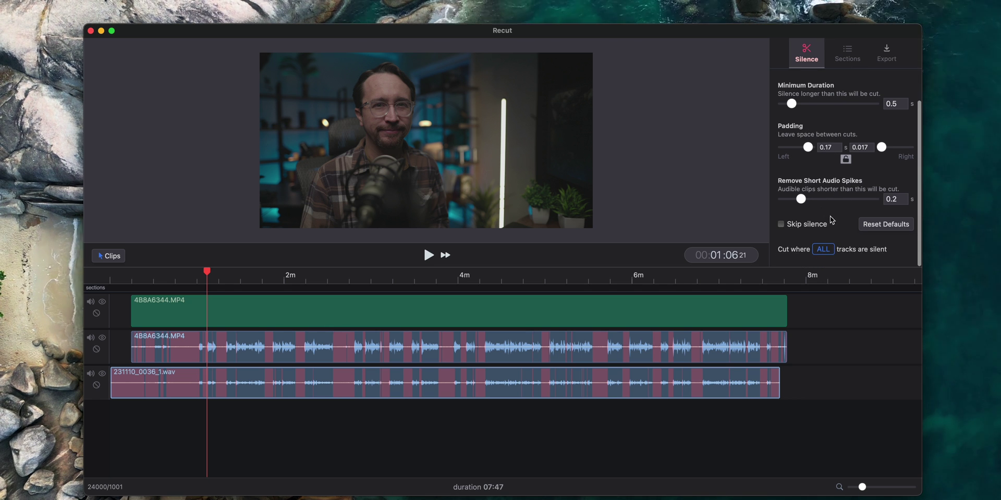
pyautogui.scroll(2, 829, 167)
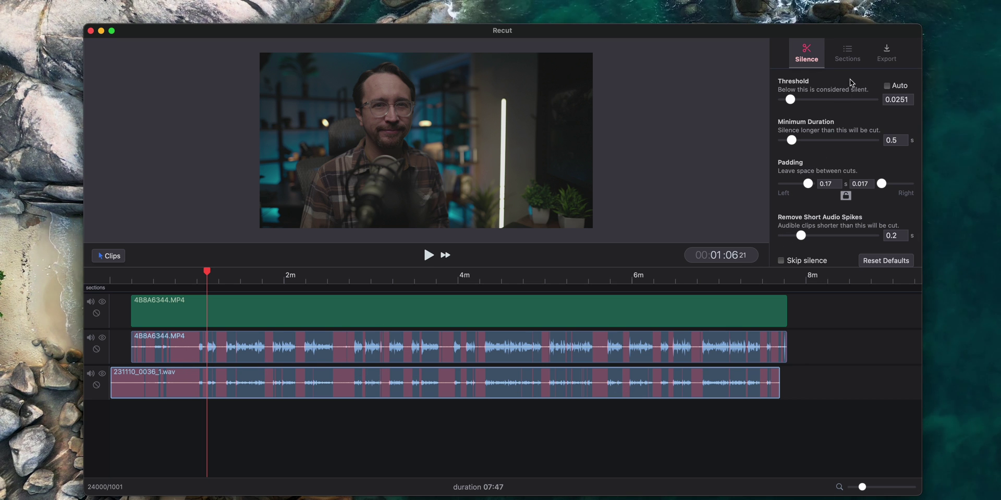
pyautogui.click(846, 57)
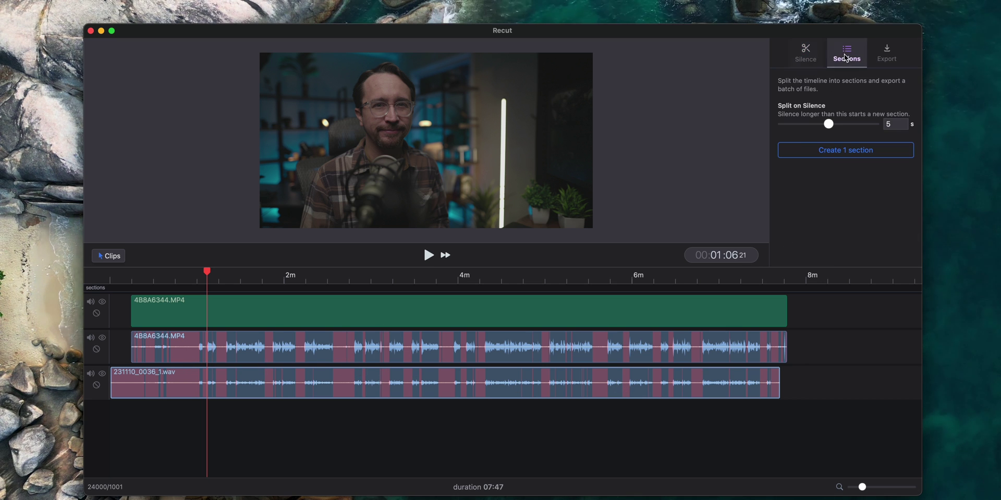
# Review the silence settings, then export the cut with Adobe Premiere (.xml) as the target editor
pyautogui.click(808, 62)
pyautogui.scroll(-2, 816, 190)
pyautogui.scroll(2, 816, 190)
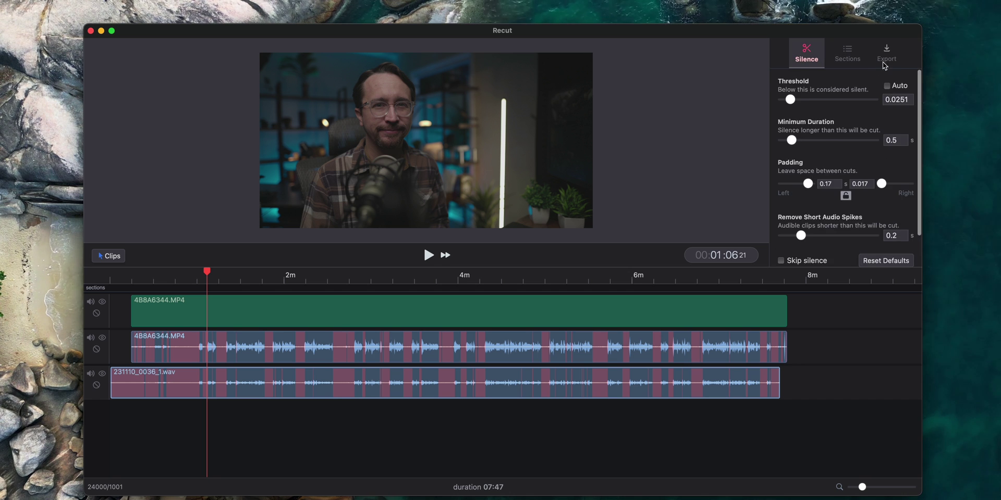
pyautogui.click(886, 53)
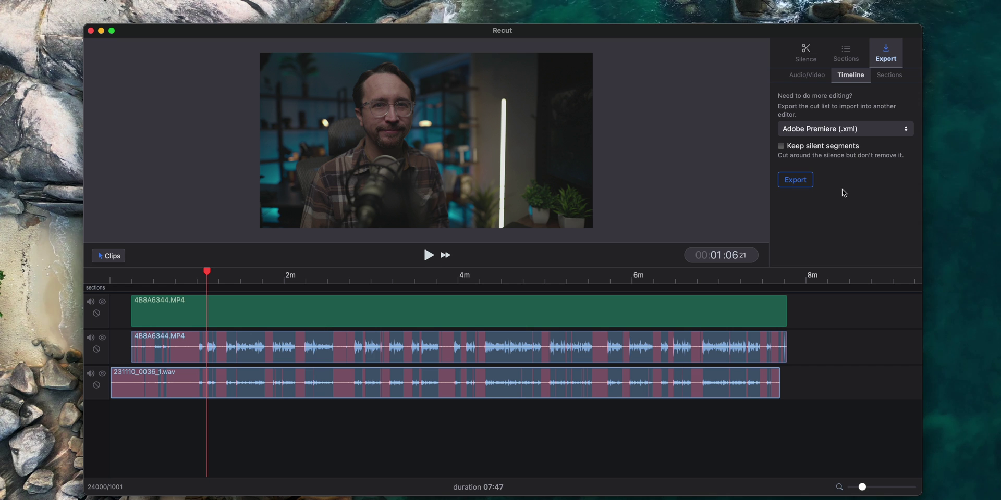
pyautogui.click(842, 130)
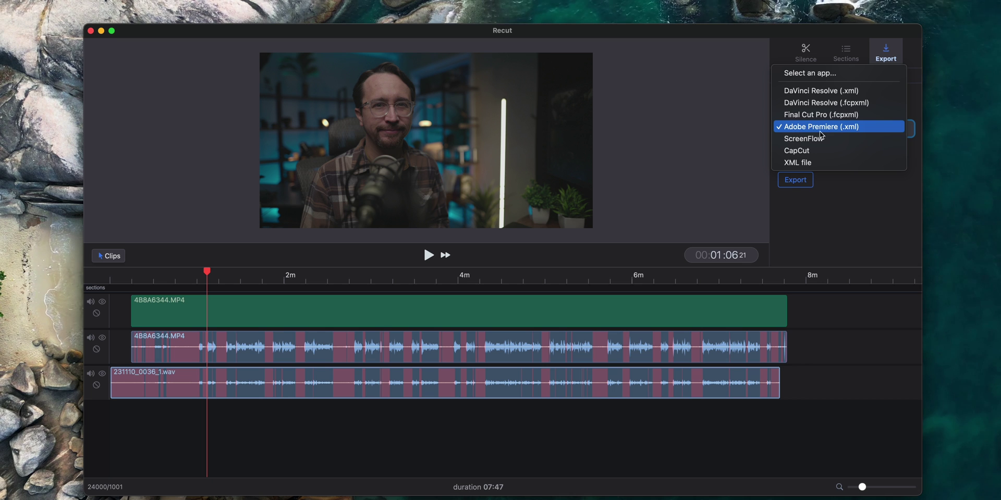
pyautogui.click(848, 205)
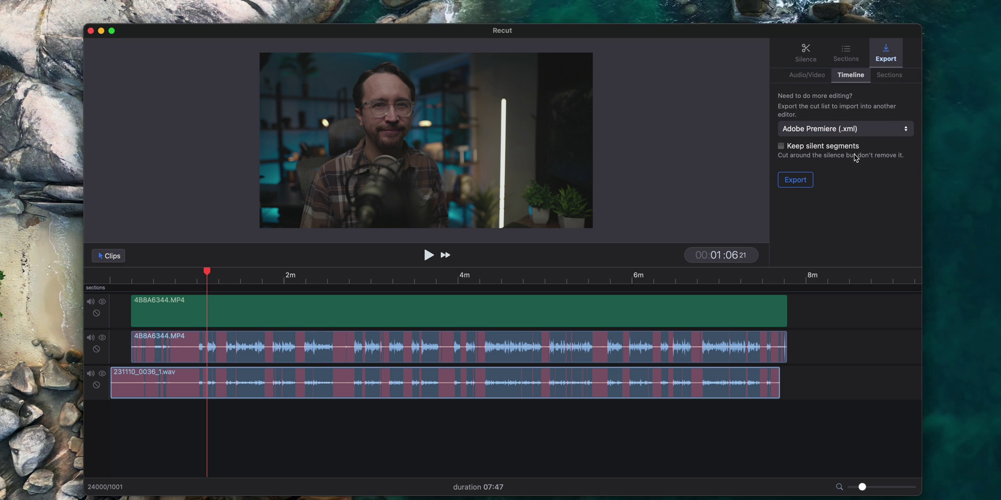
pyautogui.click(800, 186)
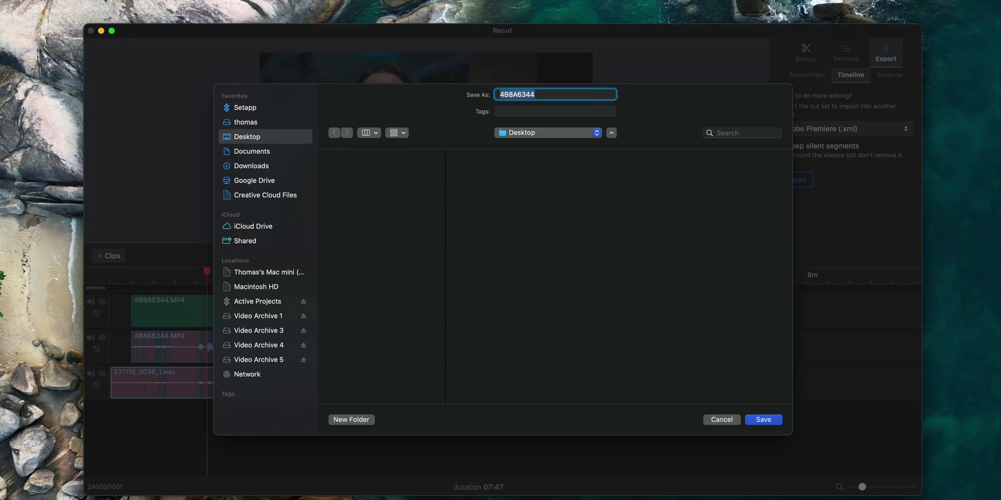
# Save the XML as 4B8A6344 in the chosen folder, then focus Premiere Pro's project panel
pyautogui.moveTo(1000, 273); pyautogui.dragTo(669, 266)
pyautogui.press('Return')
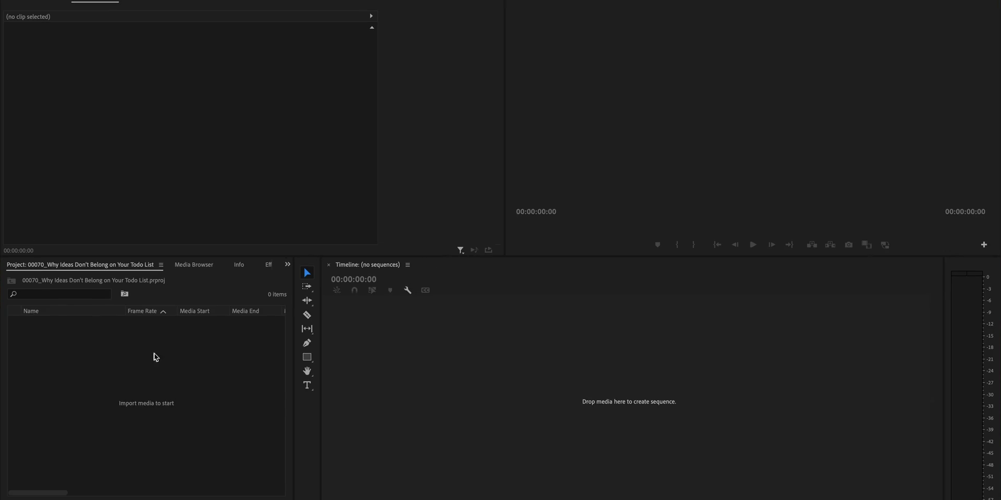
pyautogui.click(154, 357)
# Create a new project bin named Footage
pyautogui.press('super+b')
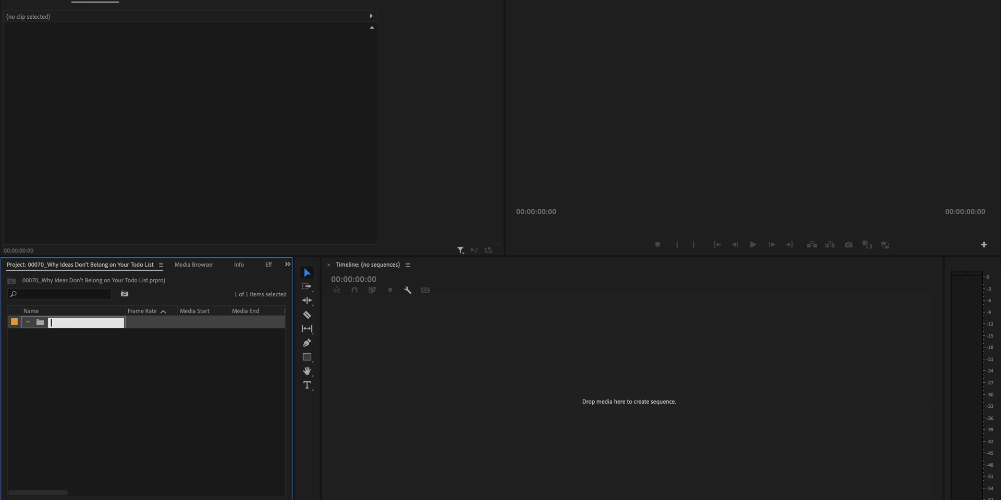
pyautogui.write('Footage')
pyautogui.press('Tab')
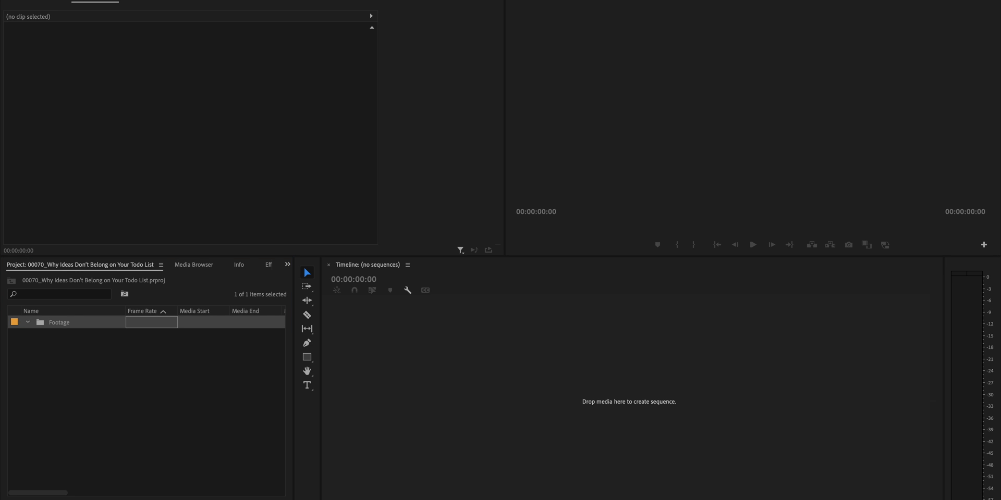
# Import the Recut XML into Footage, adding the 4B8A6344 sequence, 4B8A6344.MP4 and 231110_0036_1.wav
pyautogui.moveTo(31, 325); pyautogui.dragTo(62, 325)
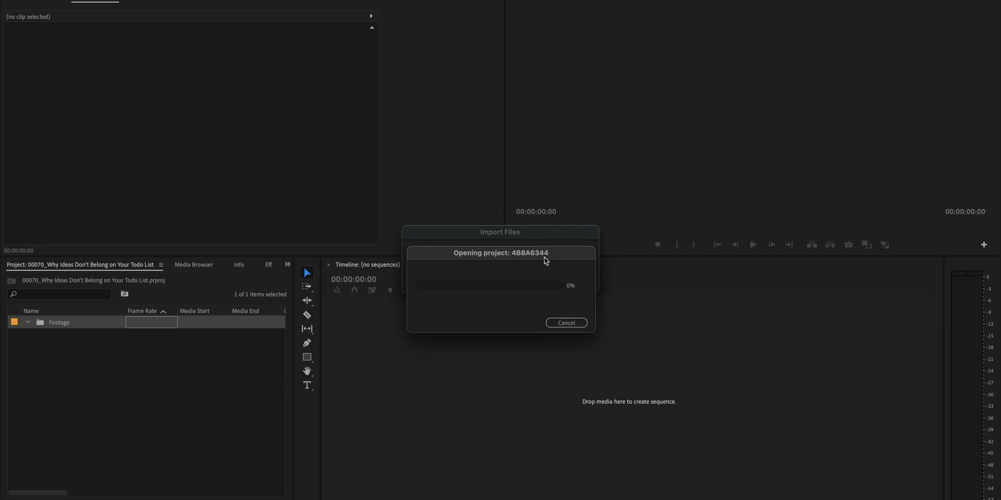
pyautogui.moveTo(552, 299); pyautogui.dragTo(608, 218)
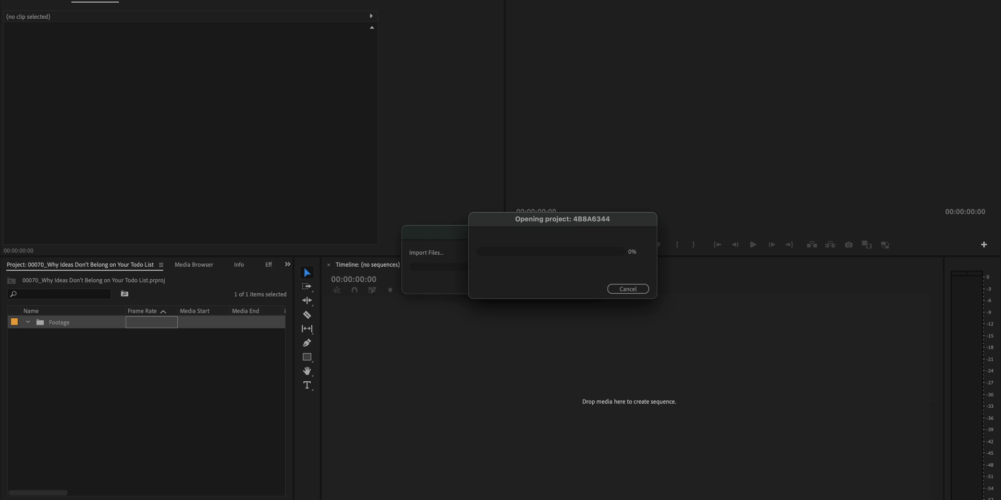
pyautogui.click(119, 385)
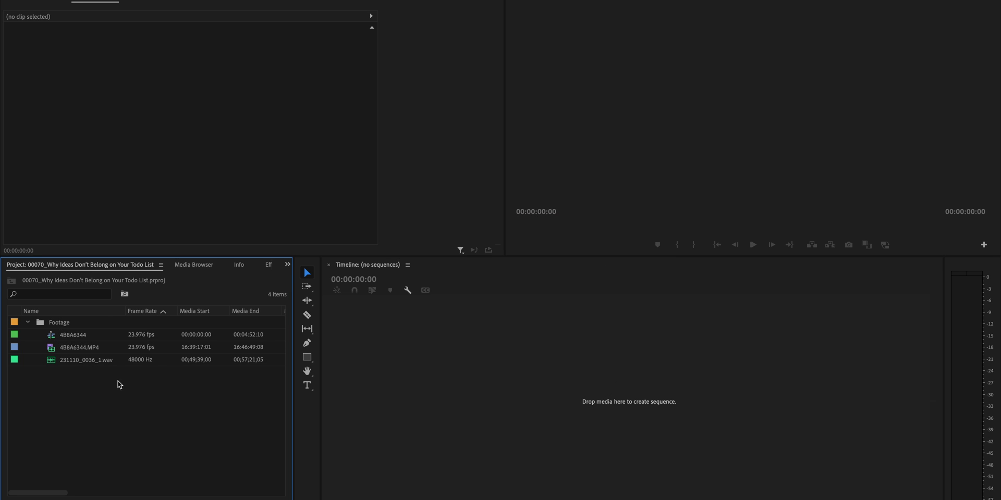
pyautogui.click(69, 325)
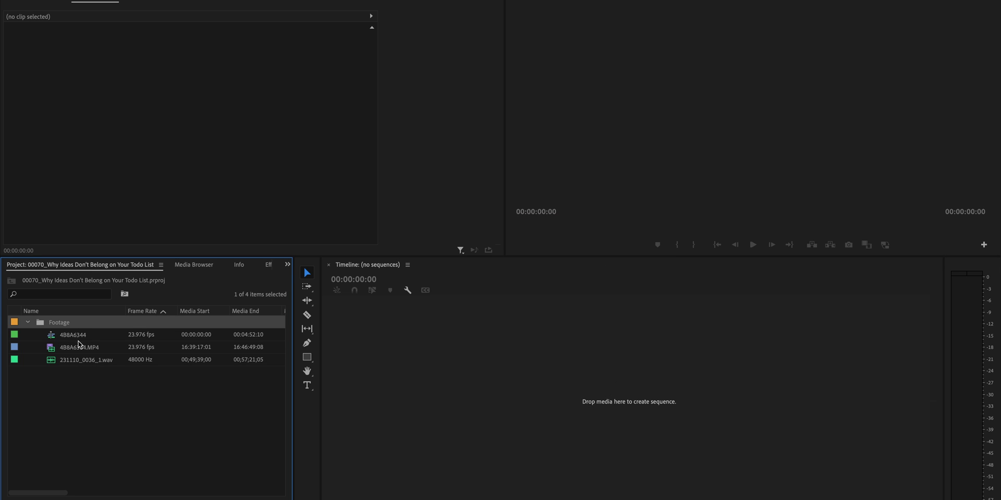
pyautogui.click(103, 351)
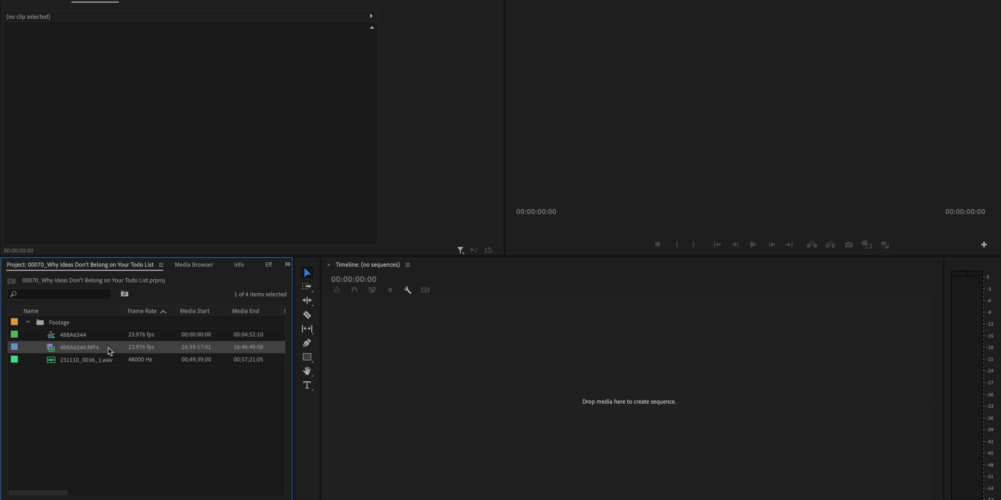
pyautogui.click(120, 363)
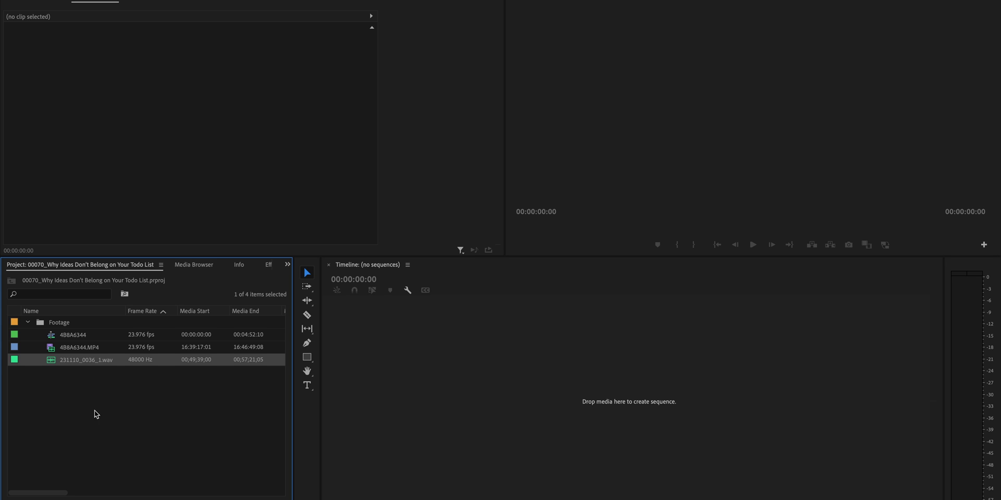
# Open the 4B8A6344 sequence in the timeline and zoom in on its clips
pyautogui.doubleClick(70, 336)
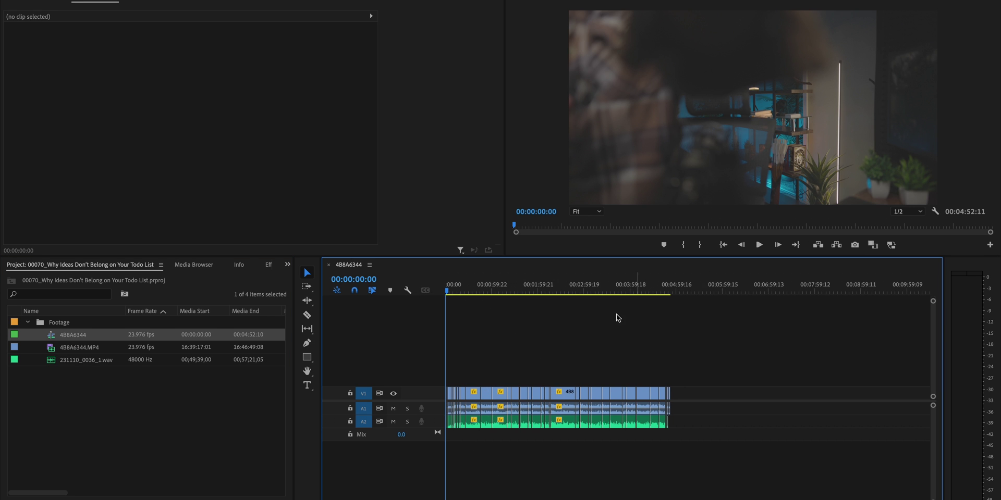
pyautogui.moveTo(579, 290); pyautogui.dragTo(504, 304)
pyautogui.press('z')
pyautogui.moveTo(691, 366); pyautogui.dragTo(388, 447)
pyautogui.press('v')
# Scrub through the silence-cut edit points, then return the playhead to the sequence start
pyautogui.click(535, 292)
pyautogui.moveTo(536, 293); pyautogui.dragTo(469, 344)
pyautogui.press('=')
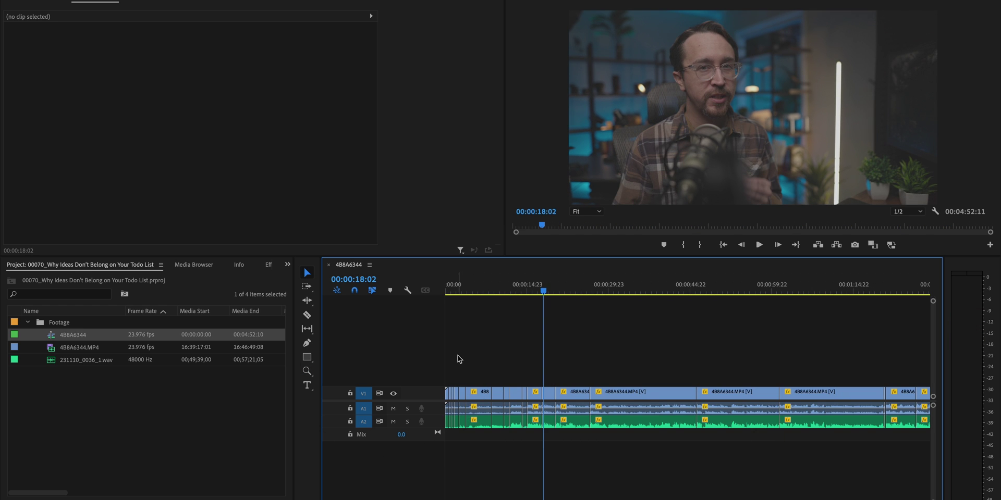
pyautogui.moveTo(515, 289); pyautogui.dragTo(489, 300)
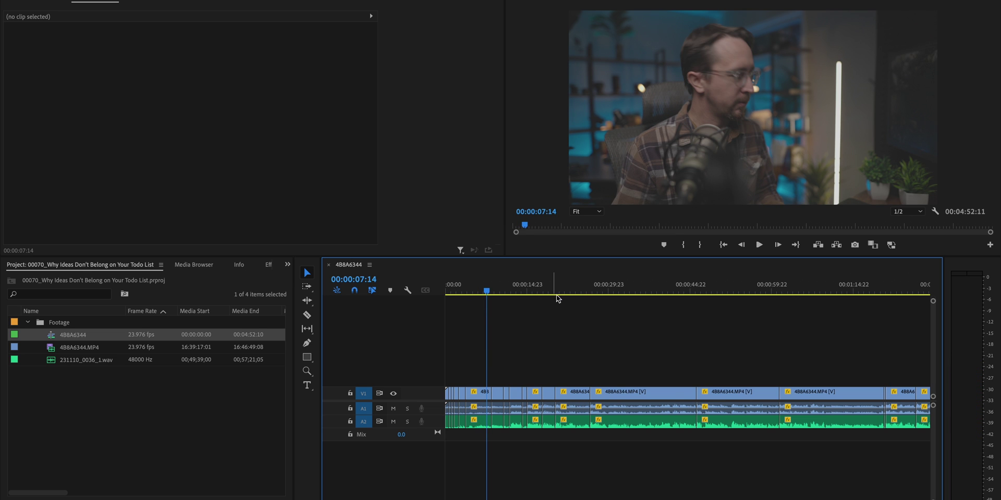
pyautogui.click(573, 294)
pyautogui.moveTo(571, 294); pyautogui.dragTo(532, 295)
pyautogui.scroll(-5, 587, 319)
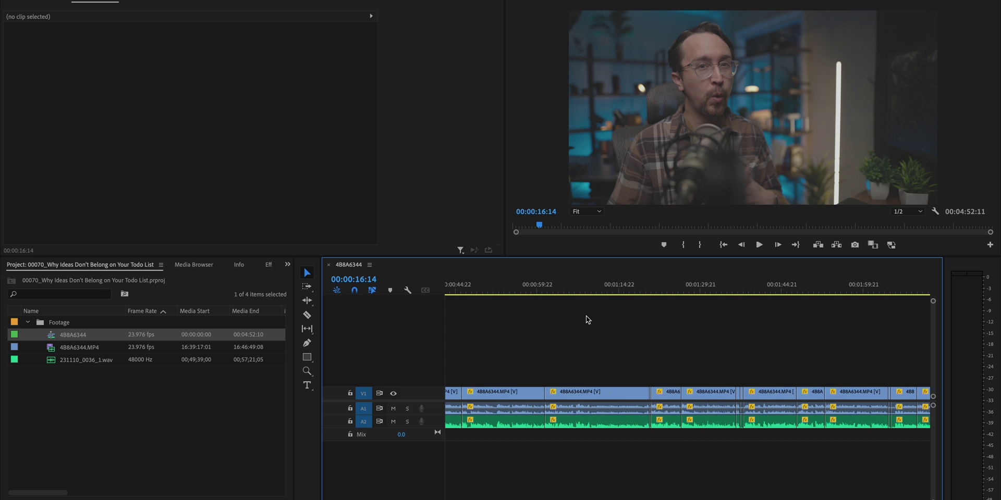
pyautogui.scroll(-10, 586, 321)
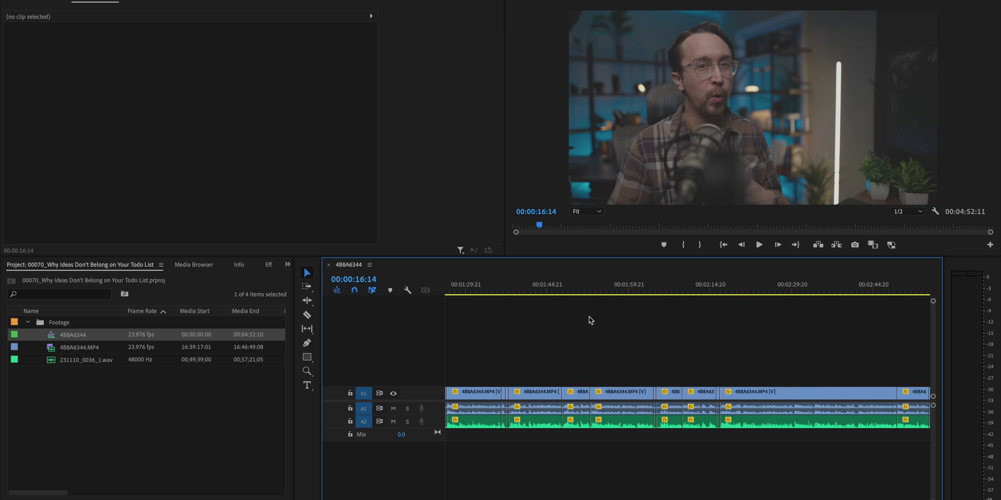
pyautogui.scroll(-8, 614, 328)
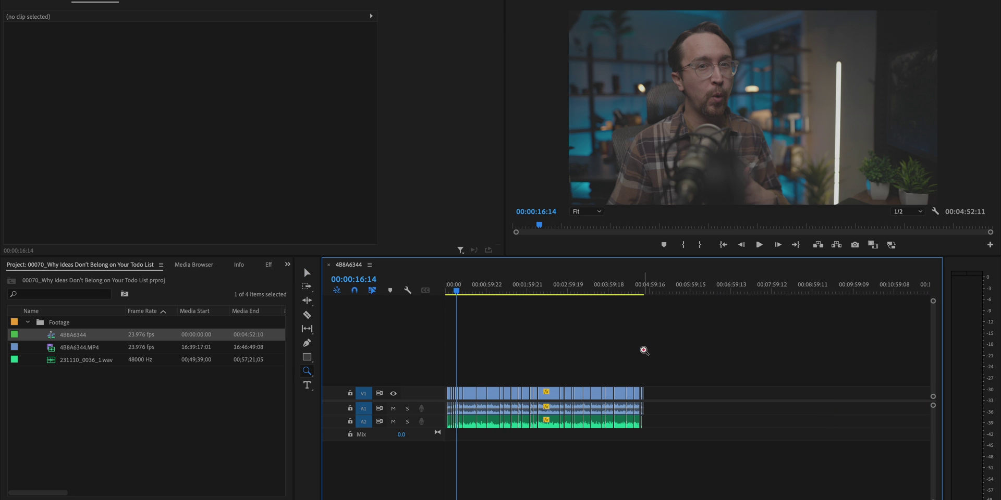
pyautogui.press('Home')
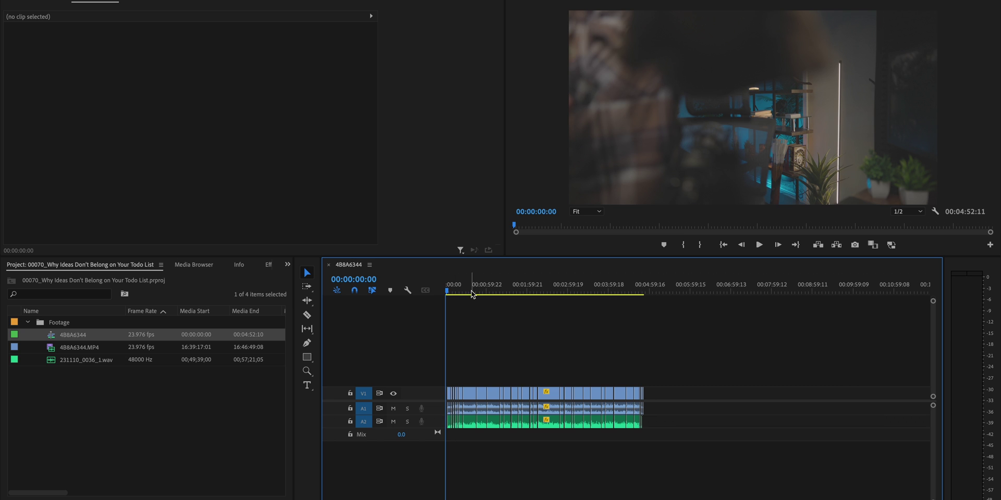